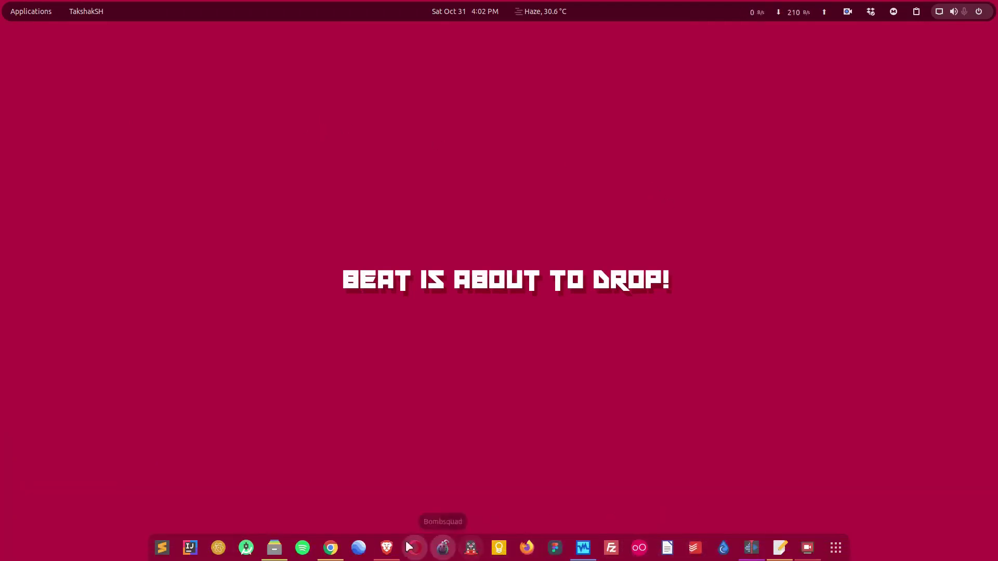
Switch to Brave and download the Debian/Ubuntu .deb package of Microsoft Edge Dev, accepting the license terms.
click(386, 548)
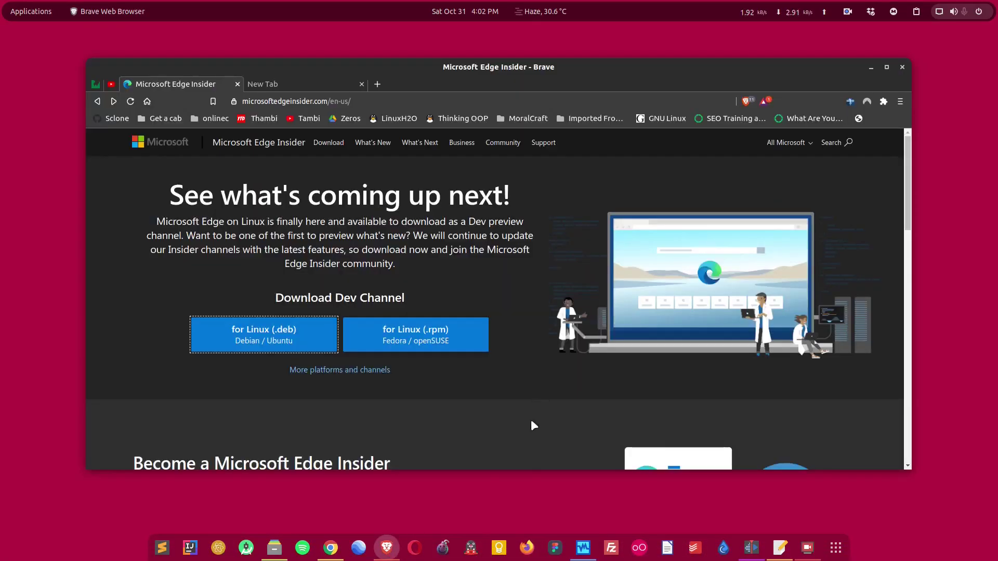
click(501, 426)
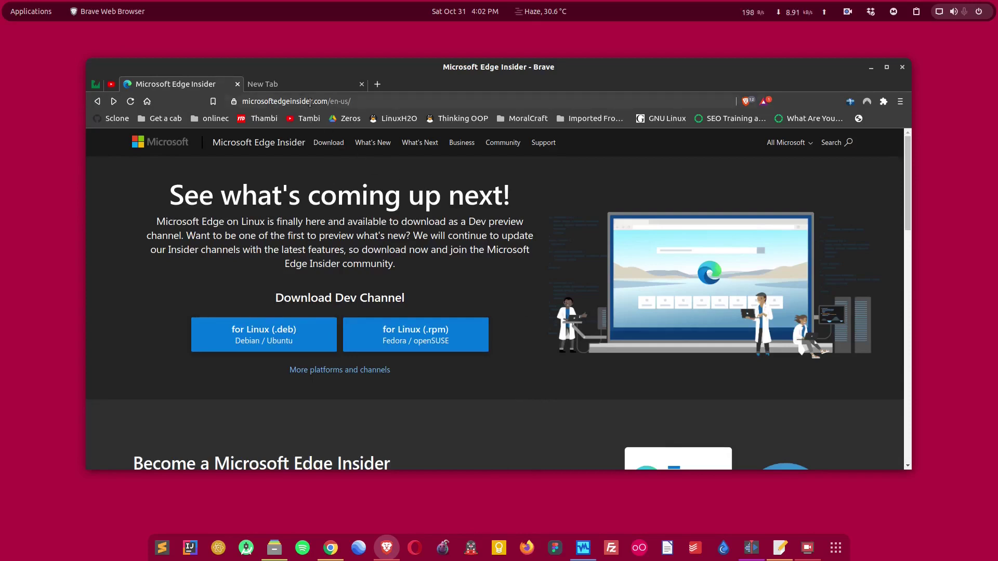
double_click(342, 297)
click(273, 342)
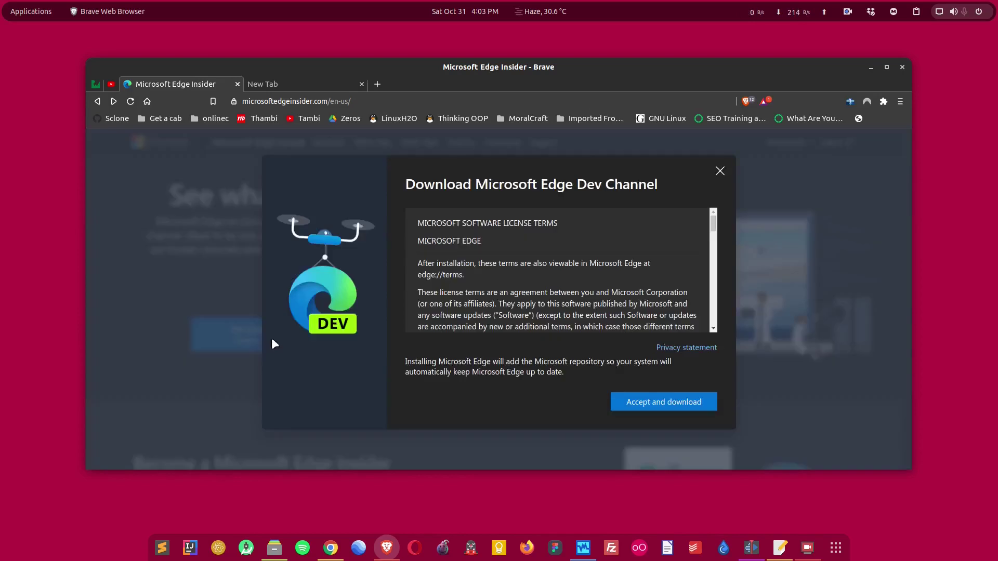
click(674, 406)
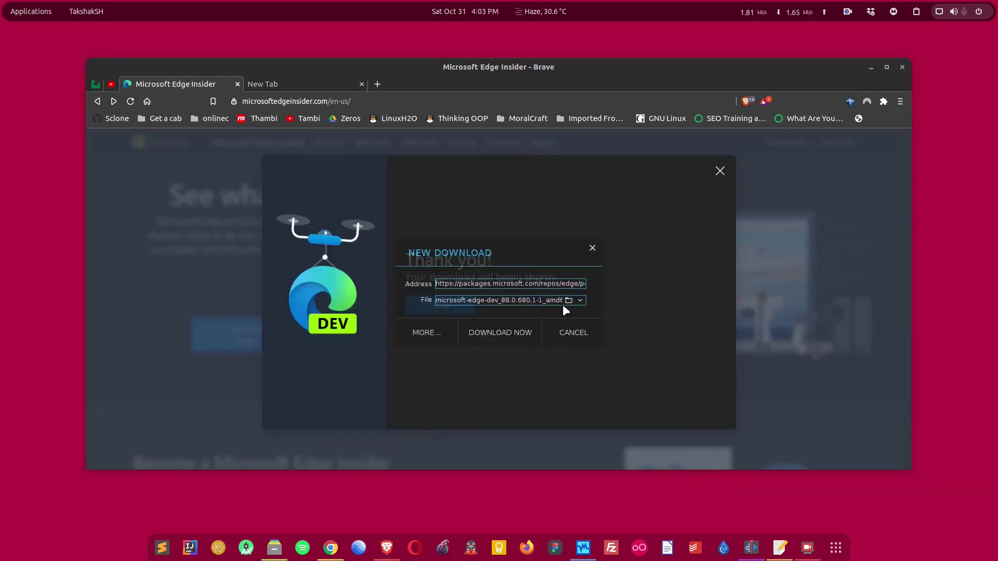
click(503, 335)
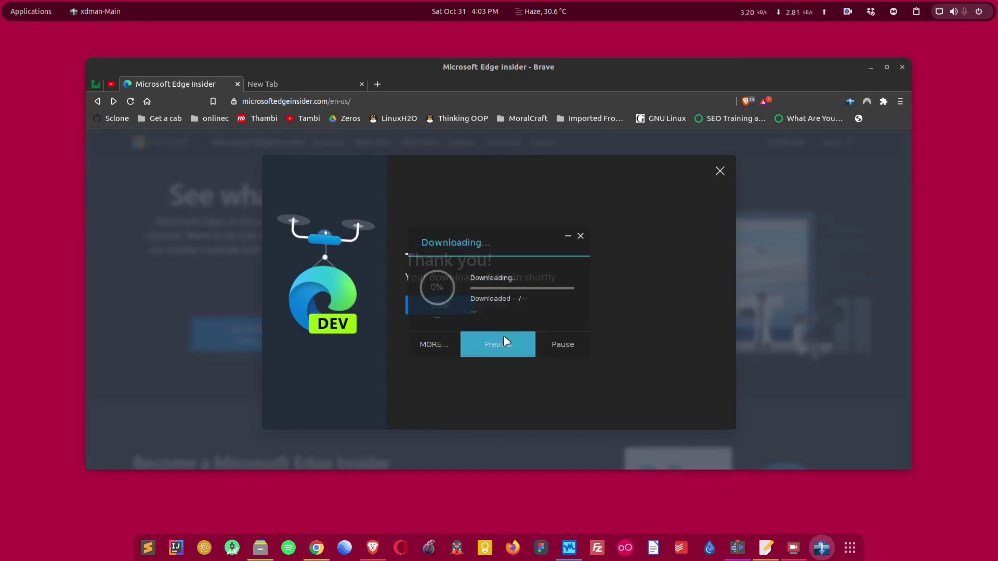
click(567, 236)
click(719, 177)
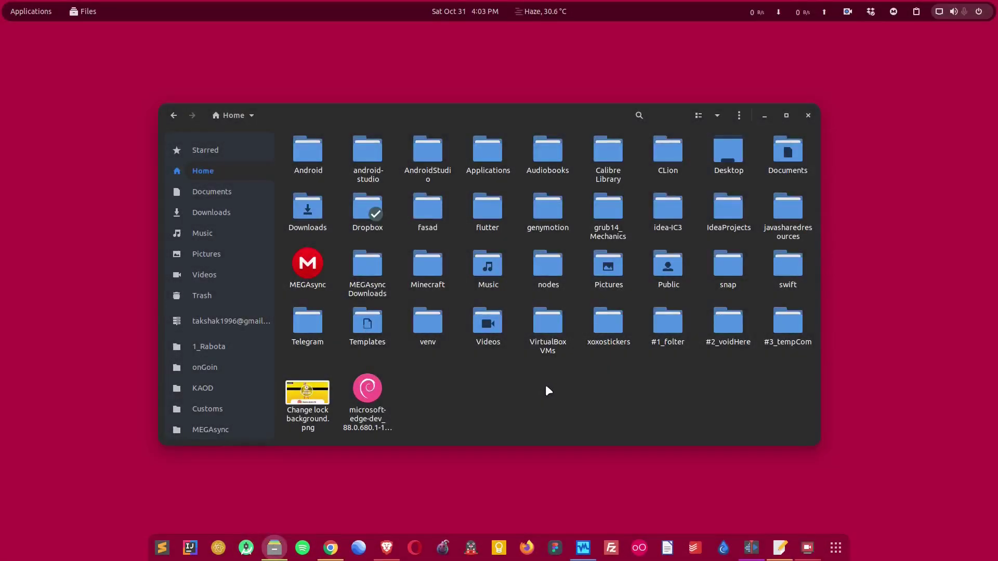
View the details of the microsoft-edge-dev .deb package in Software Install and close it without installing.
double_click(367, 390)
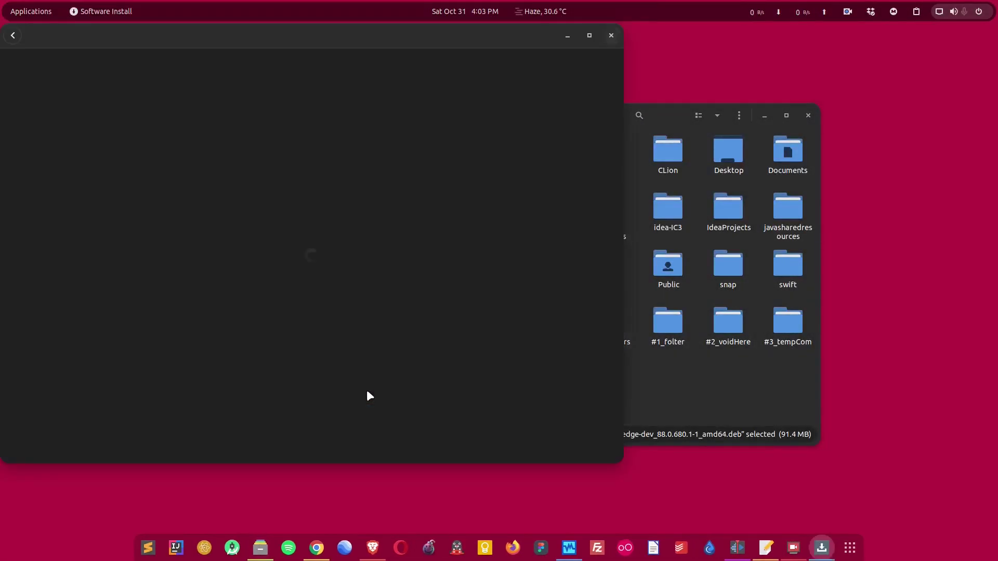
drag(503, 33, 686, 66)
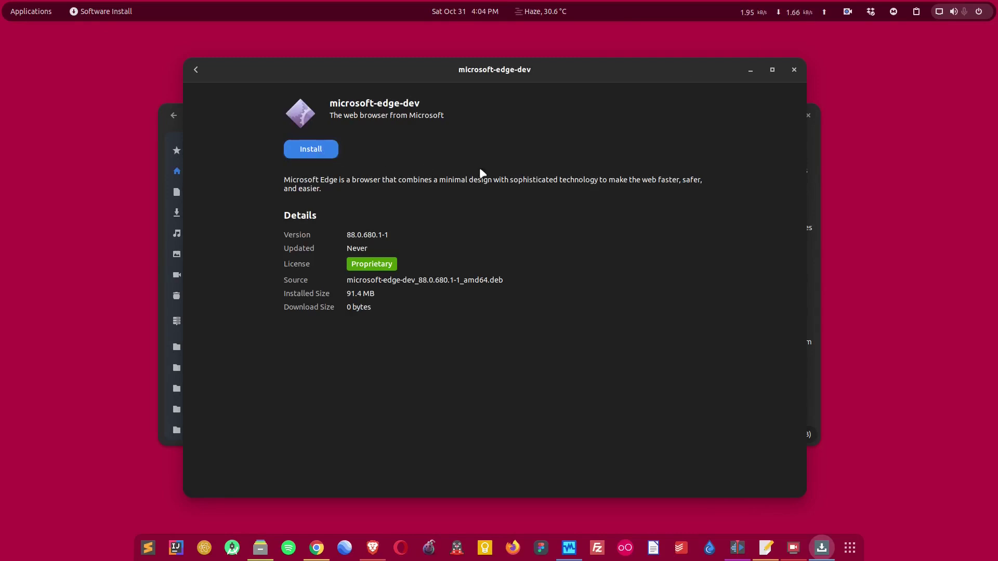
click(794, 71)
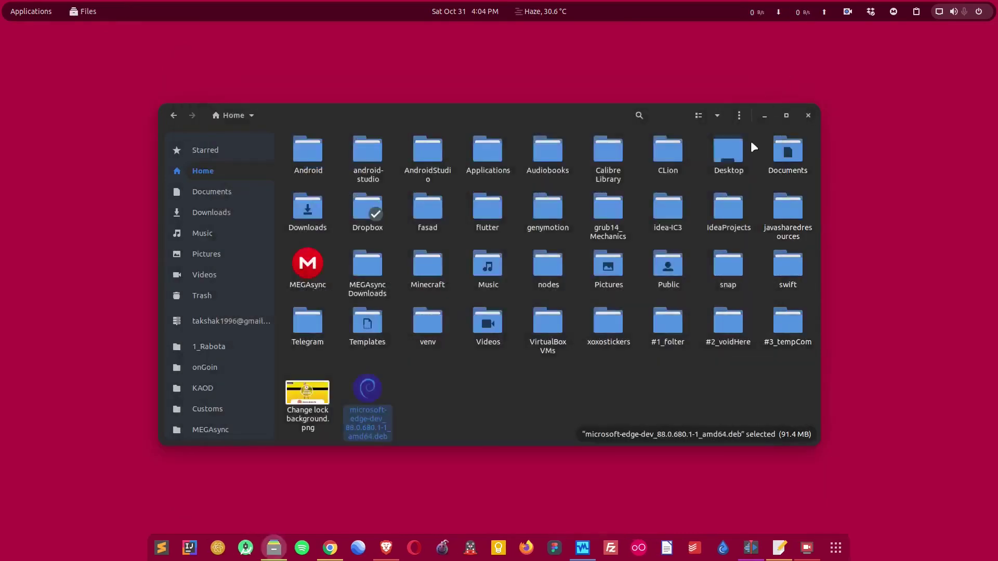
Open a terminal in the Home folder and minimize the file manager window.
right_click(458, 411)
click(511, 347)
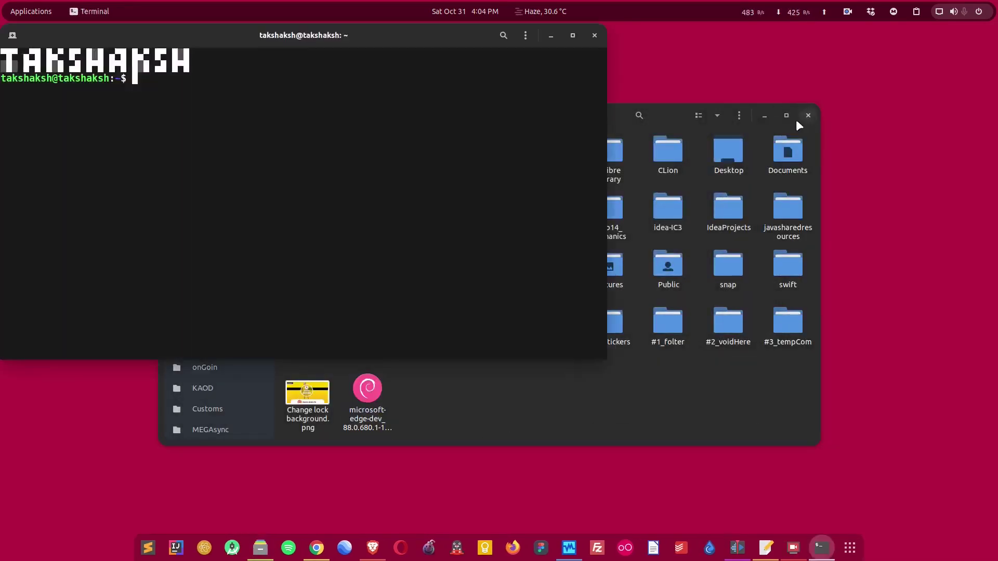
click(762, 117)
drag(468, 44, 660, 128)
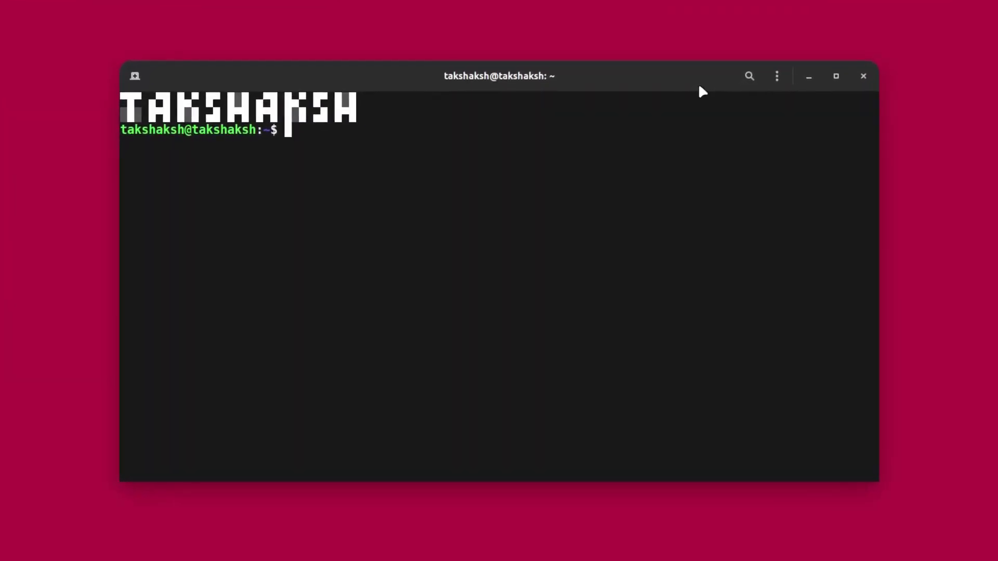
Install the package with "sudo dpkg -i microsoft-edge-dev_88.0.680.1-1_amd64.deb", enter the sudo password, and minimize the terminal.
text(sudo dpkg )
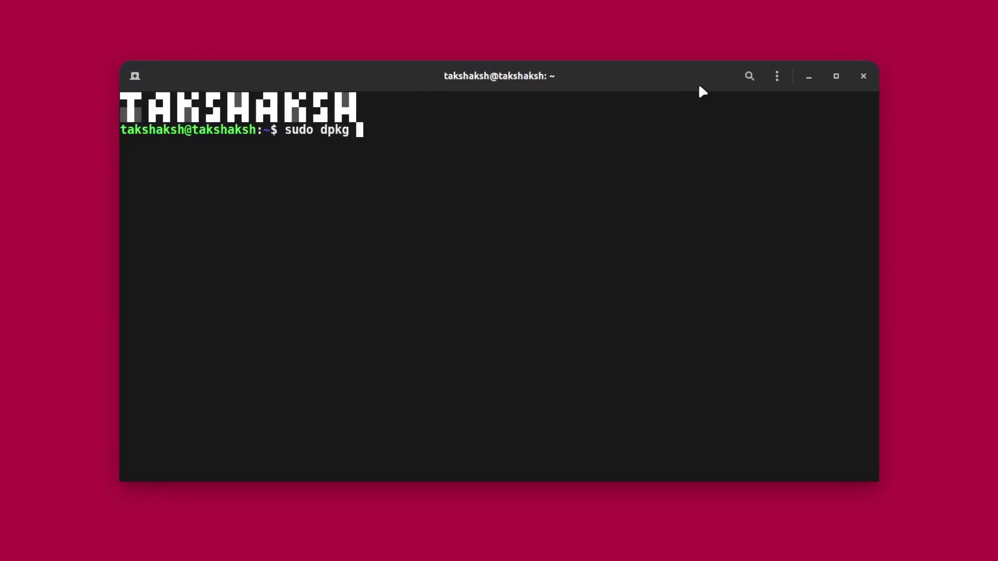
text(-i mi)
key(Tab)
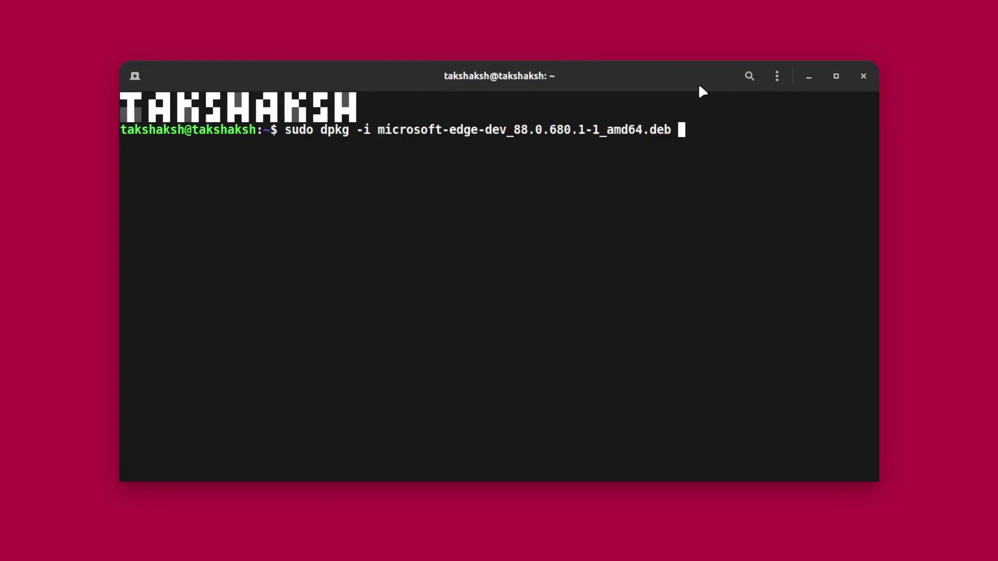
key(Return)
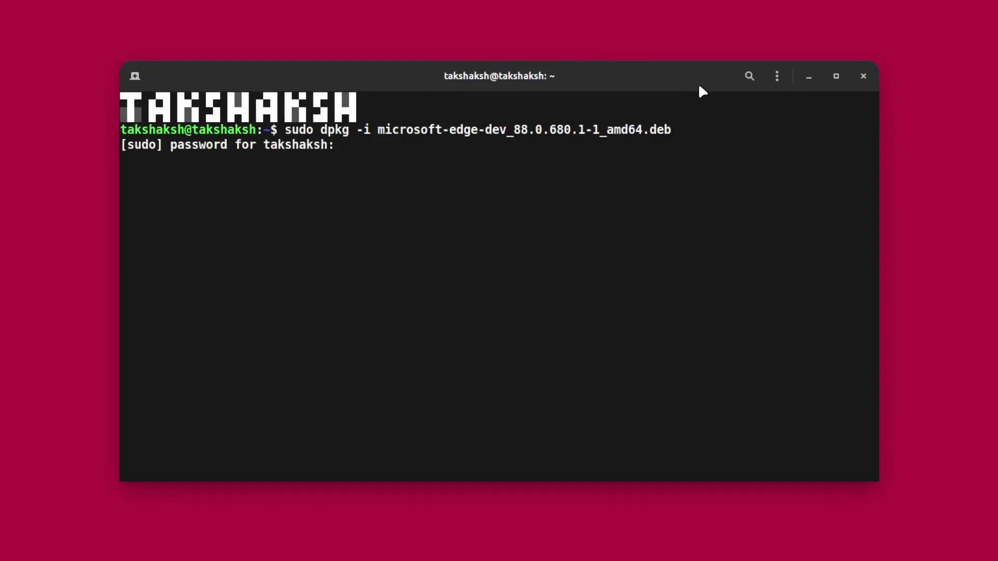
key(Return)
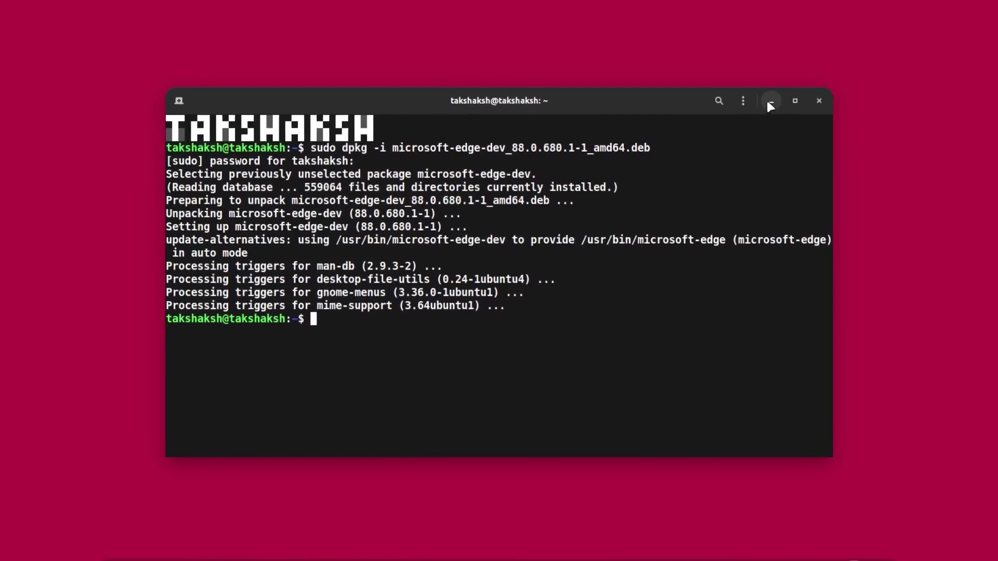
click(770, 102)
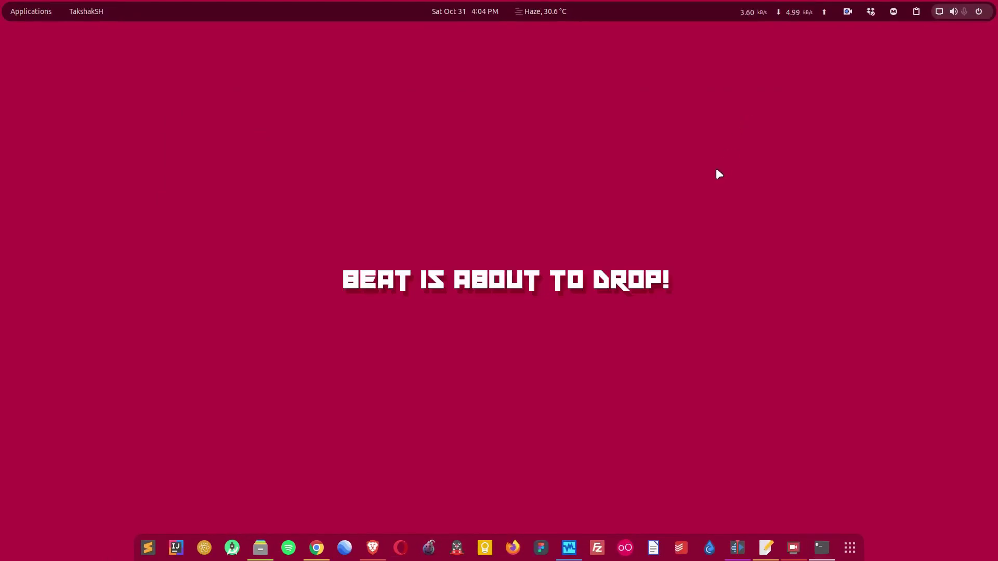
Launch Microsoft Edge (dev) and accept the welcome screen with optional diagnostic data sharing turned off.
key(ctrl+space)
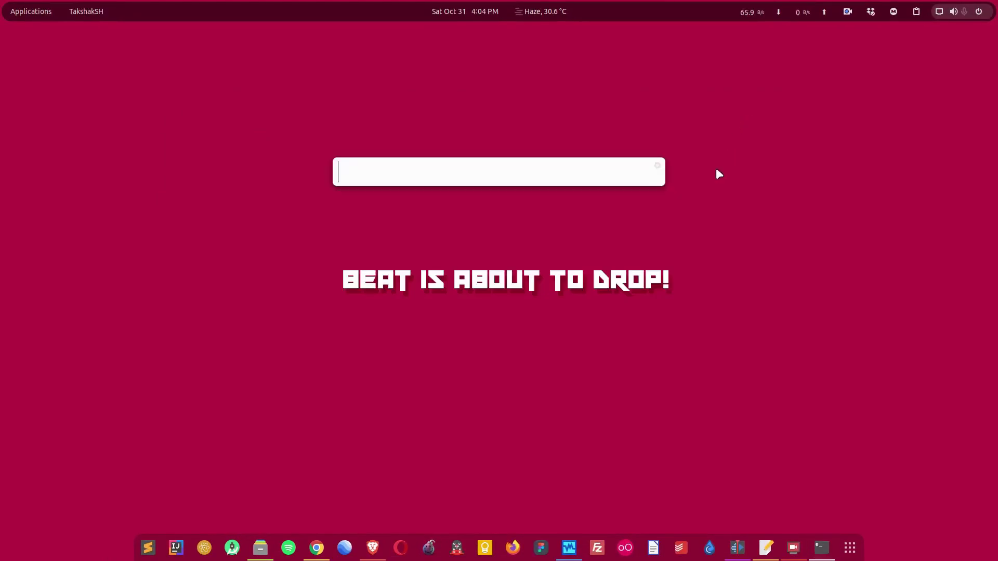
text(mic)
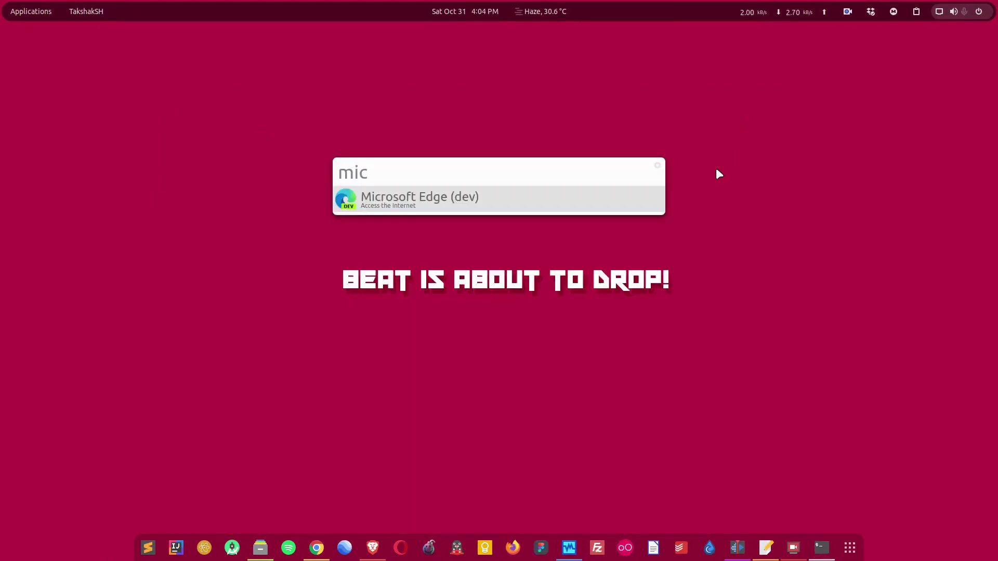
click(428, 203)
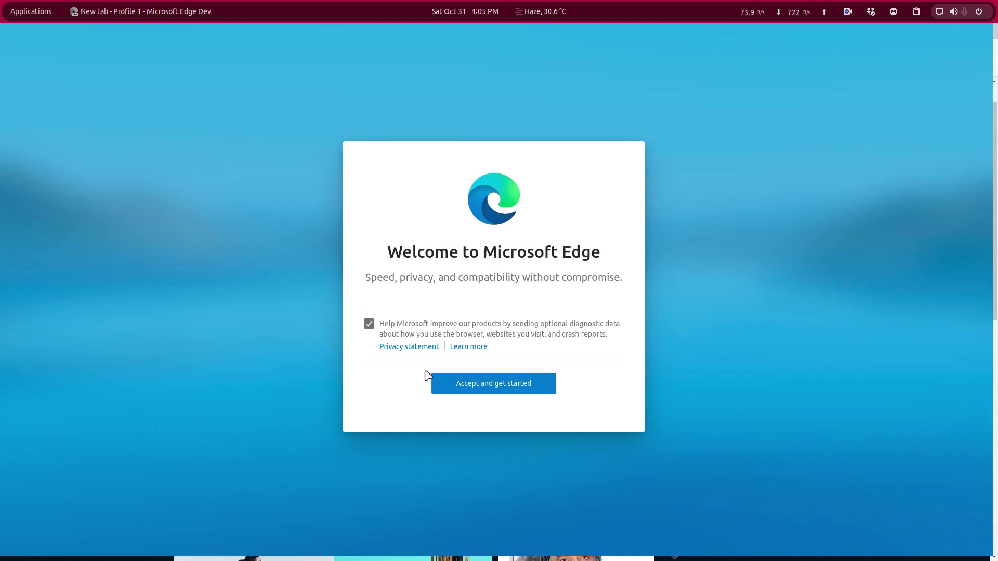
click(369, 325)
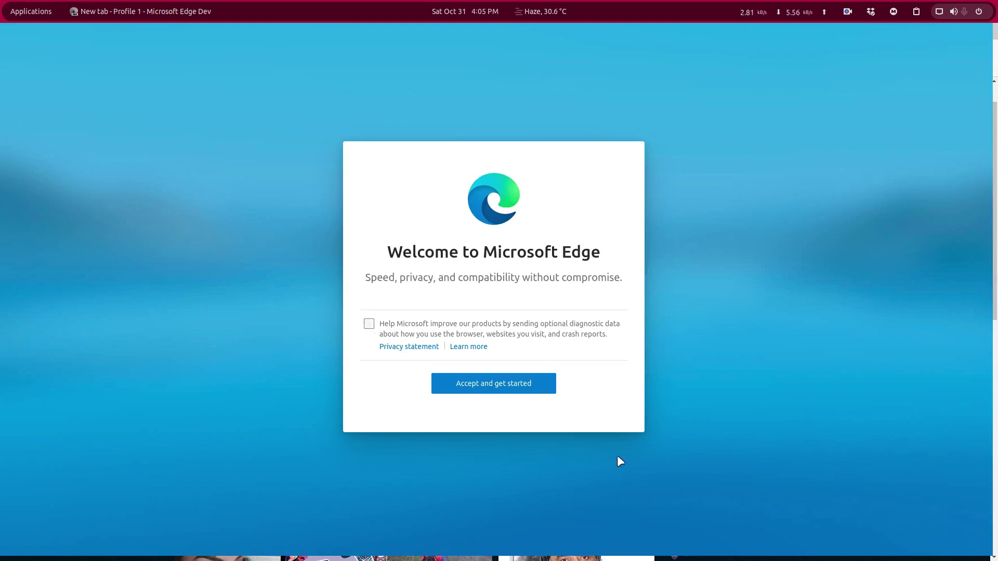
click(483, 387)
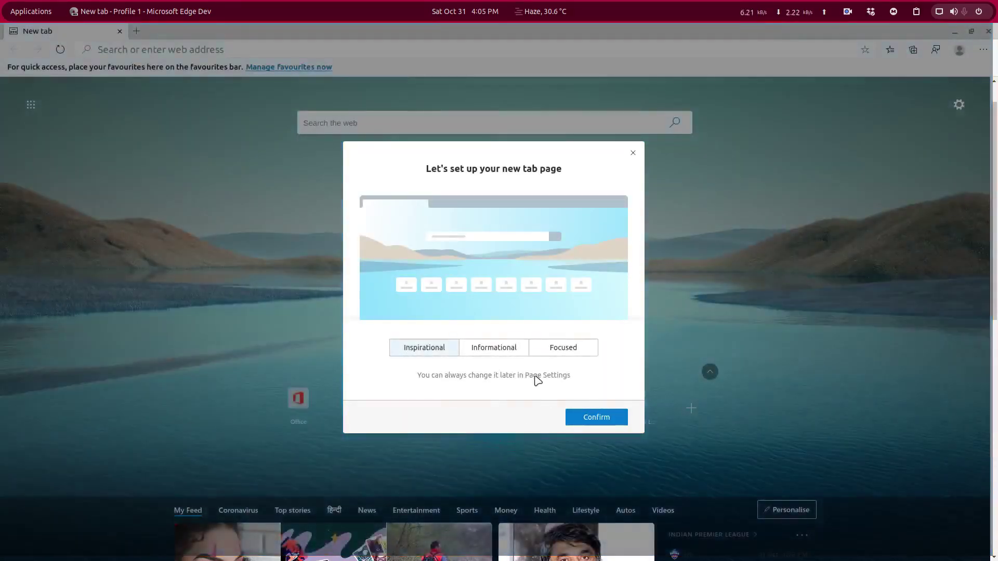
Preview the Informational and Focused new tab layouts, and confirm the Inspirational layout.
click(499, 356)
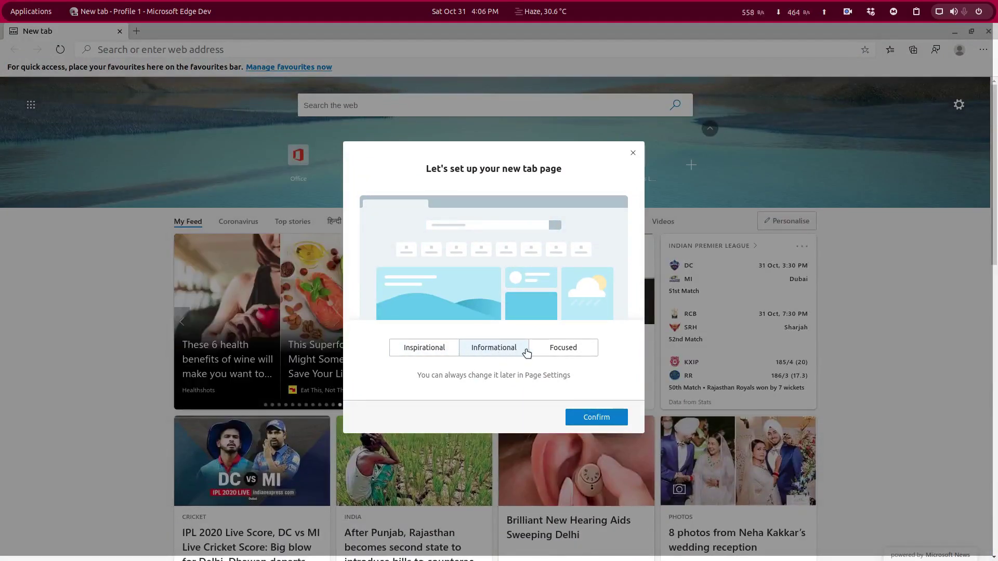
click(559, 354)
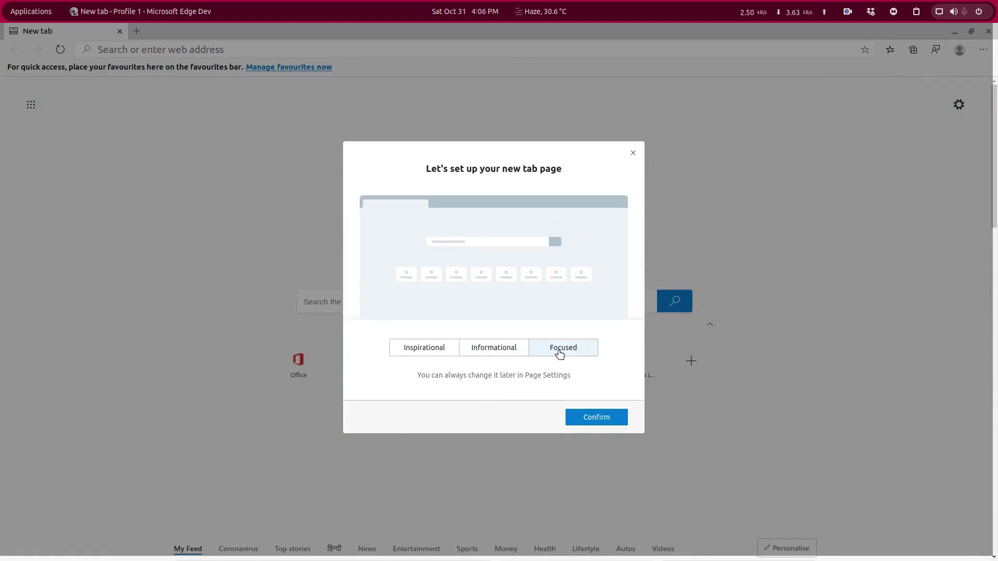
click(437, 350)
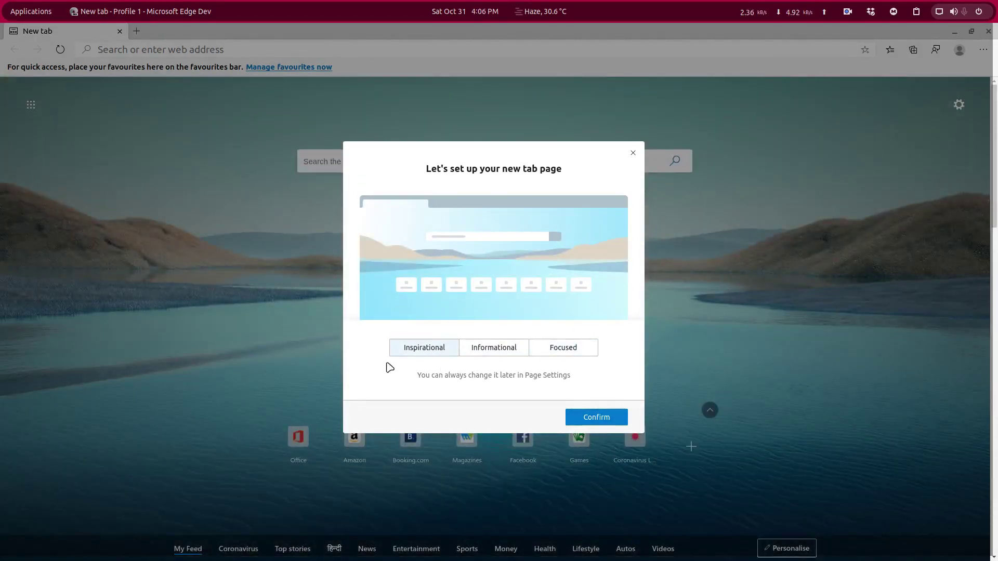
click(595, 417)
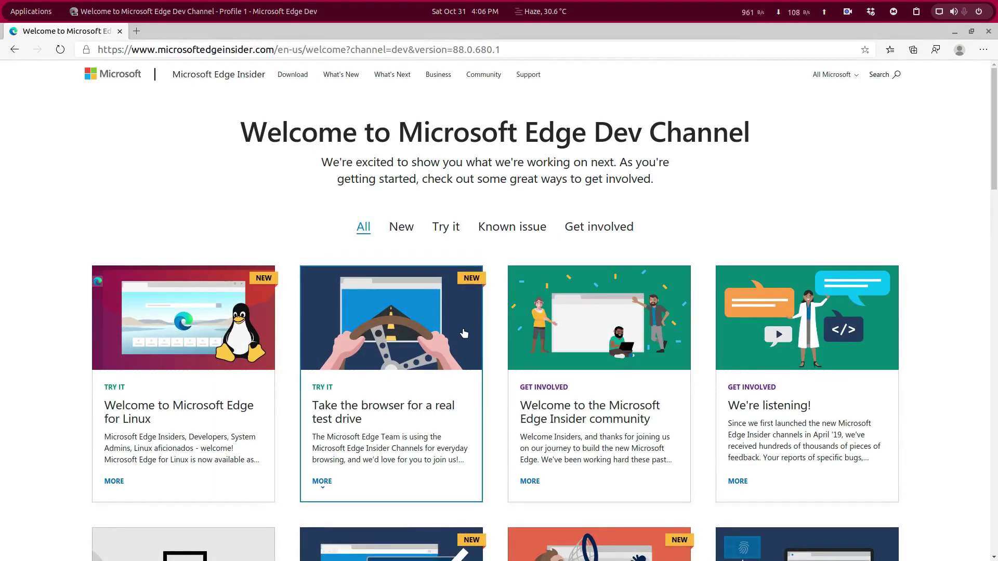
Read the expanded "Welcome to Microsoft Edge for Linux" card on the Dev Channel welcome page.
scroll(249, 311, down, 3)
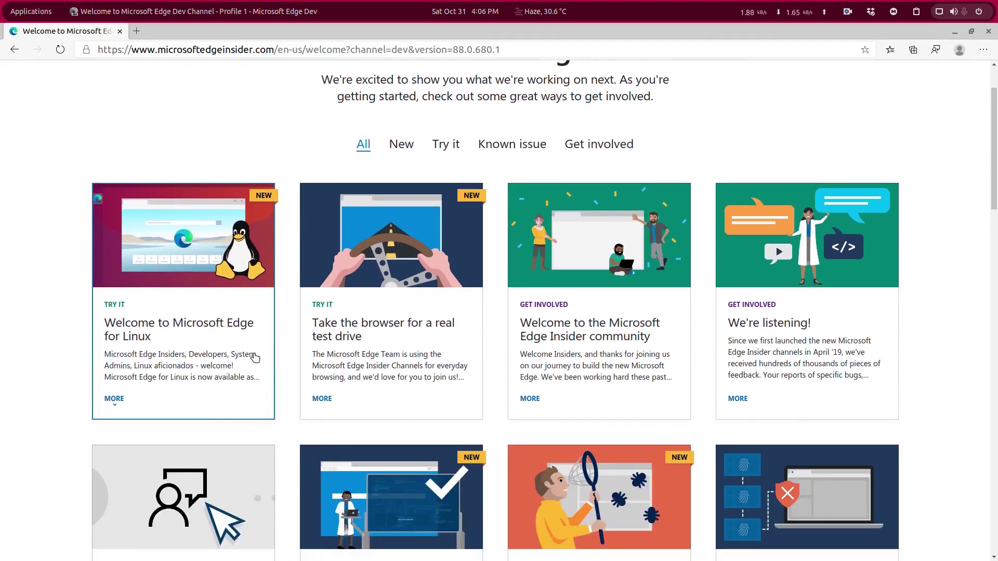
click(185, 325)
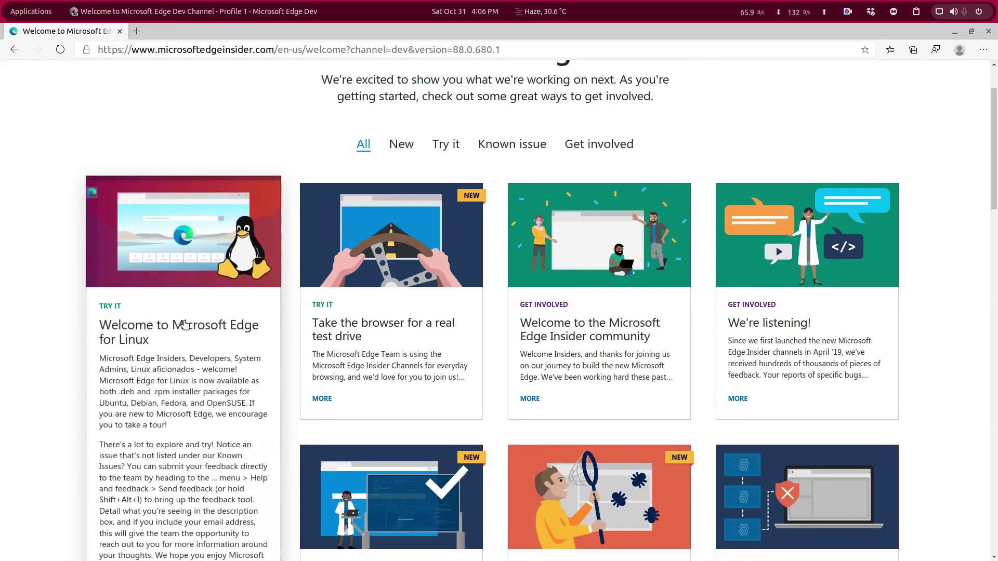
scroll(187, 317, down, 9)
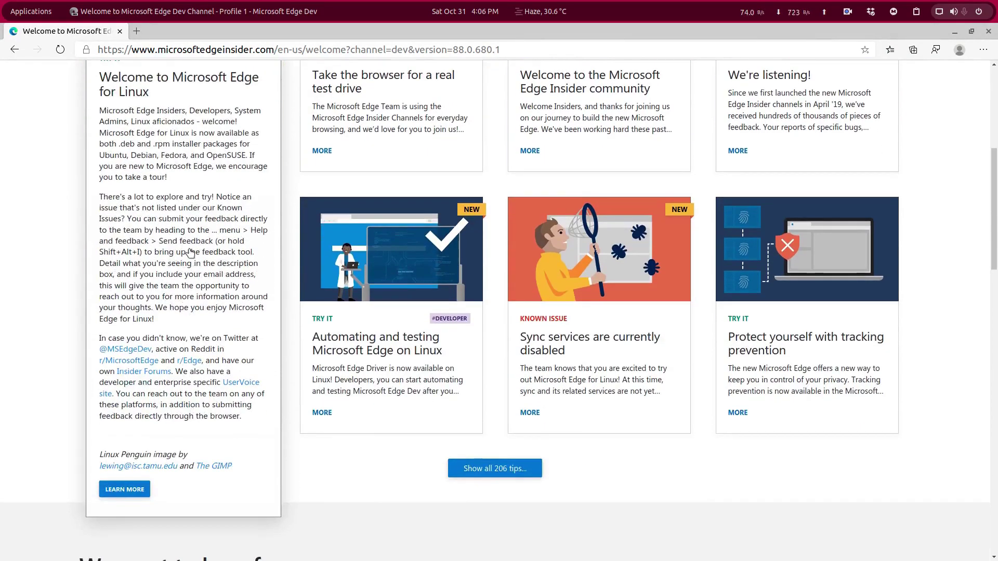
scroll(194, 208, up, 12)
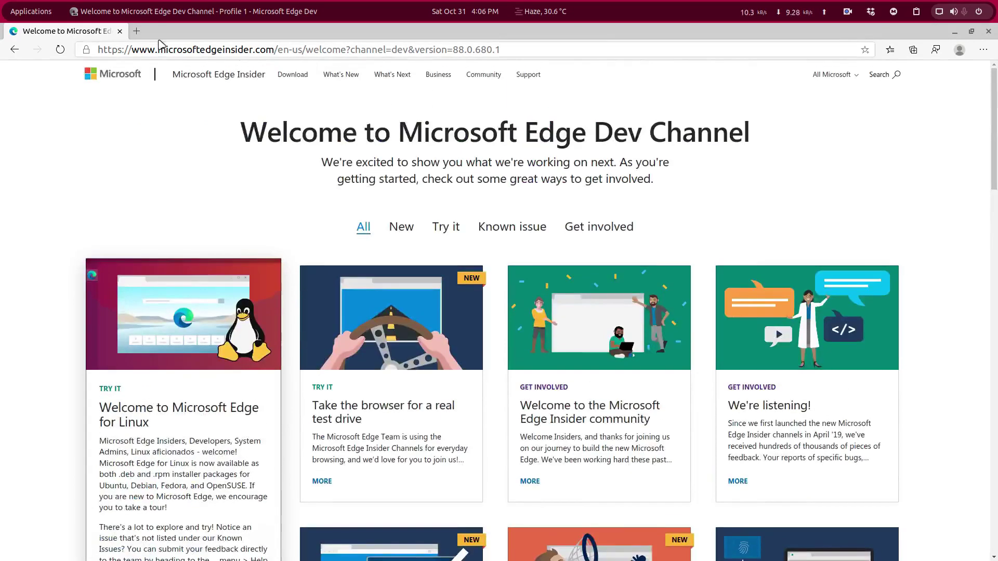
Load duckduckgo.com in a new browser tab.
click(137, 33)
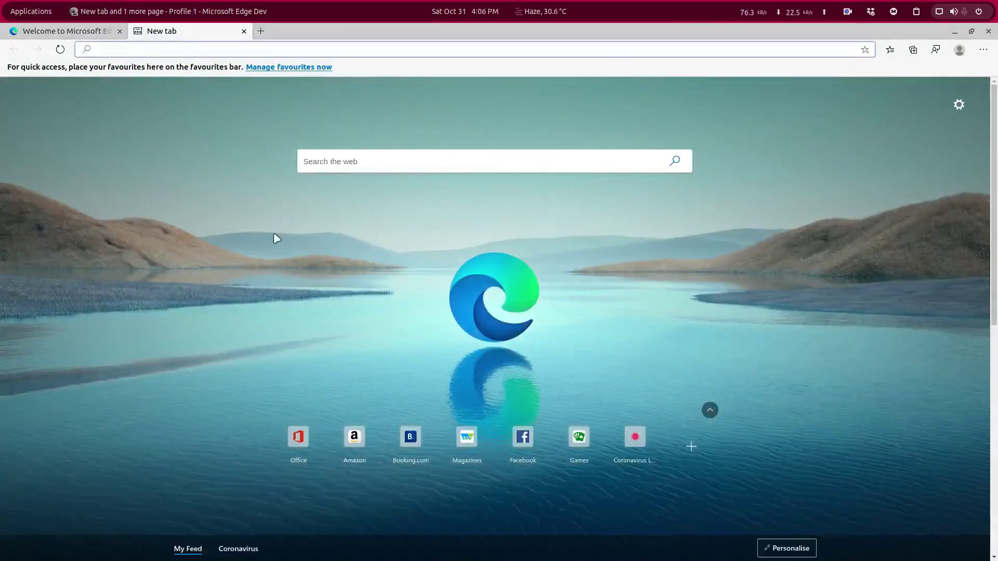
click(289, 49)
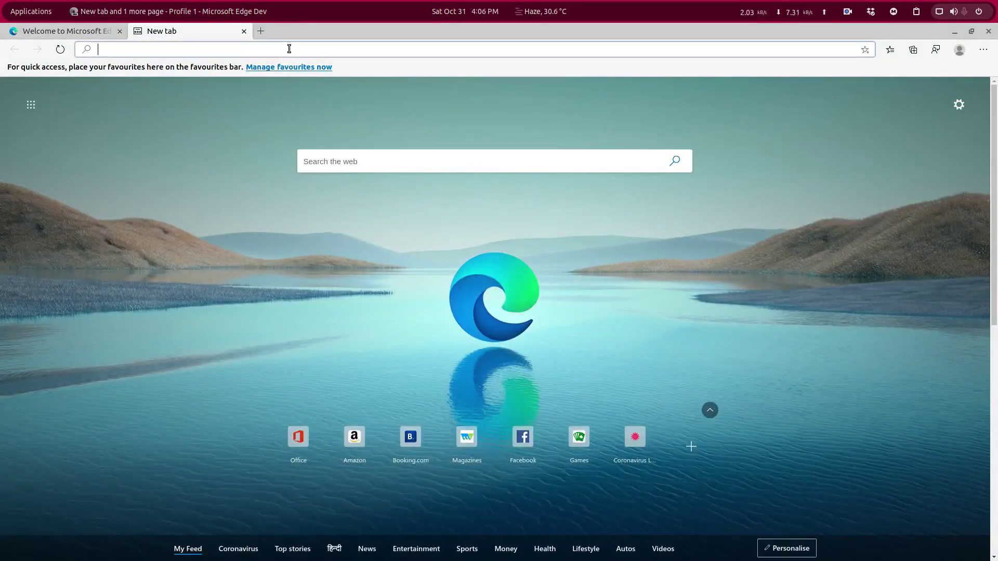
text(duckduckgo.com)
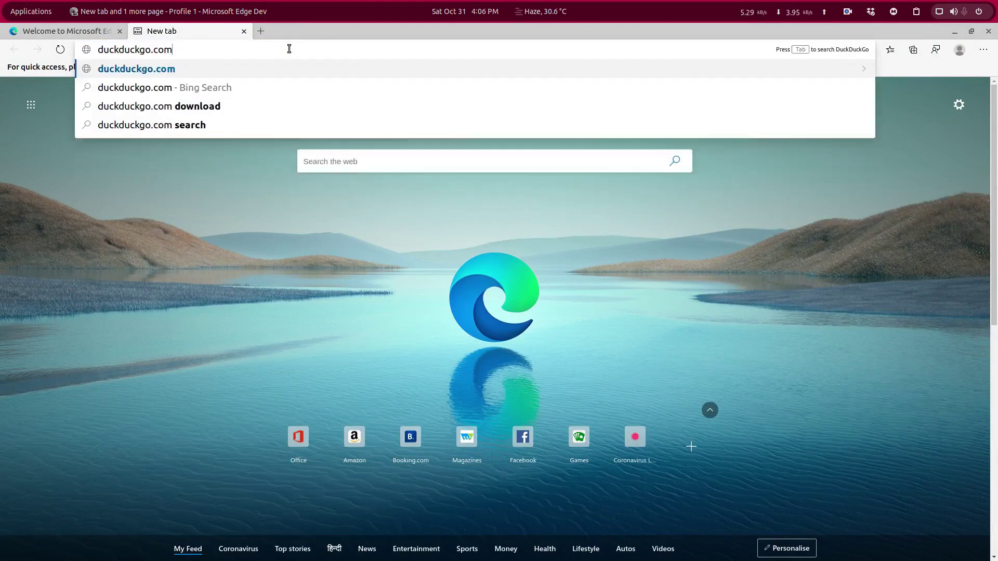
key(Return)
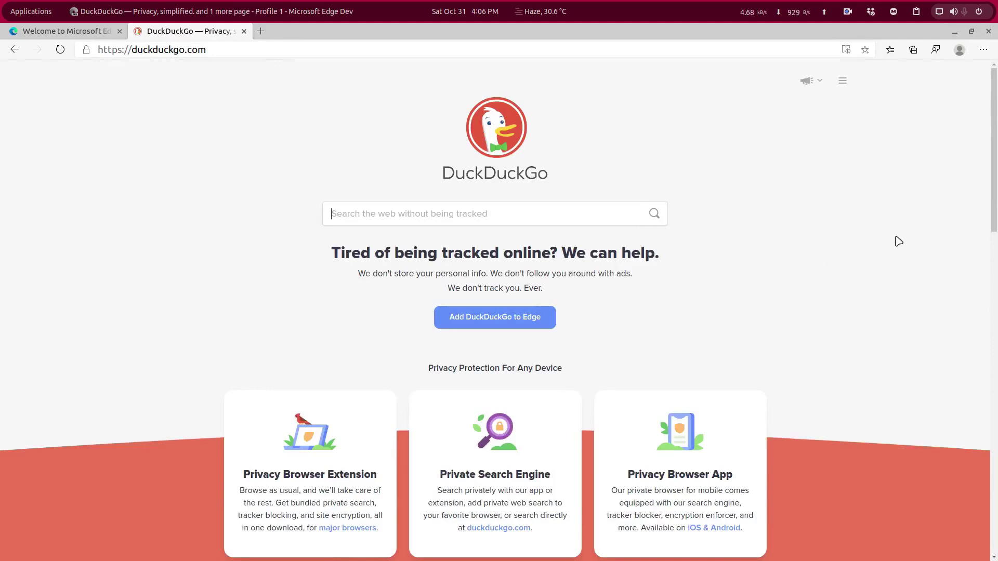
Open the browser settings and view the Appearance, On start-up, New tab page, and Cookies and site permissions sections.
click(983, 50)
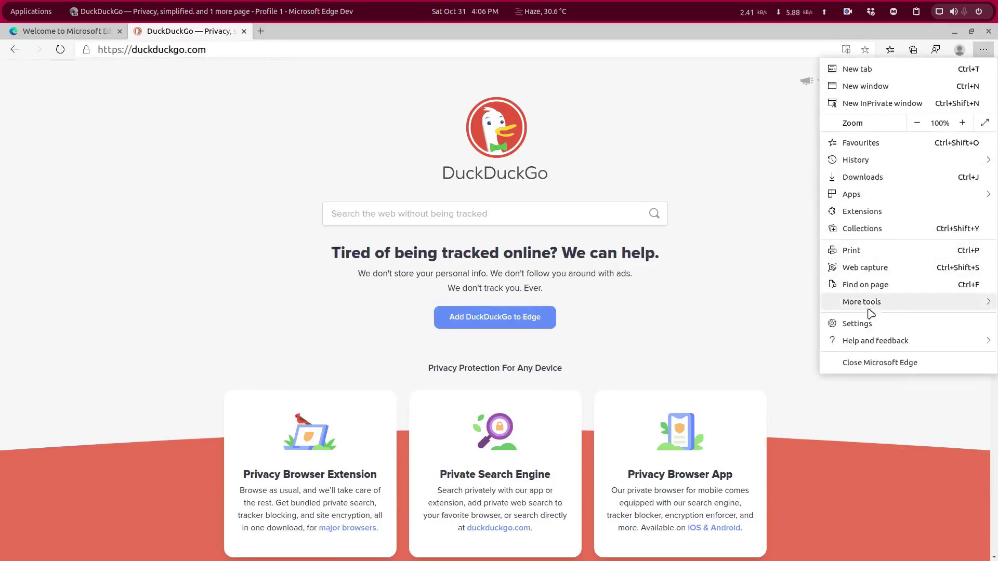
click(861, 322)
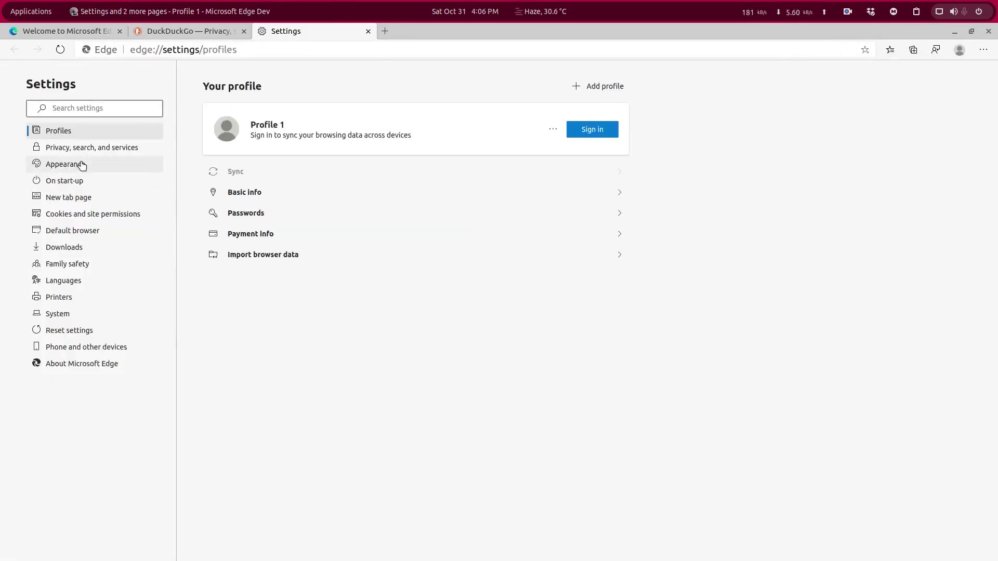
click(81, 165)
click(79, 183)
click(82, 198)
click(83, 214)
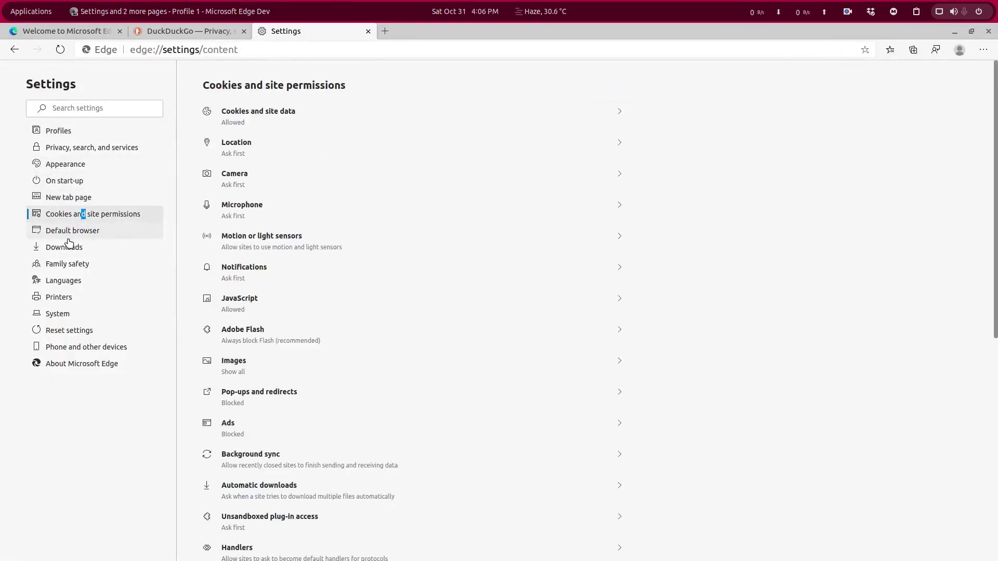
Look through the settings sections from Default browser, Downloads and Family safety down to System, Reset settings, and Phone and other devices.
click(67, 230)
click(74, 247)
click(68, 264)
click(70, 284)
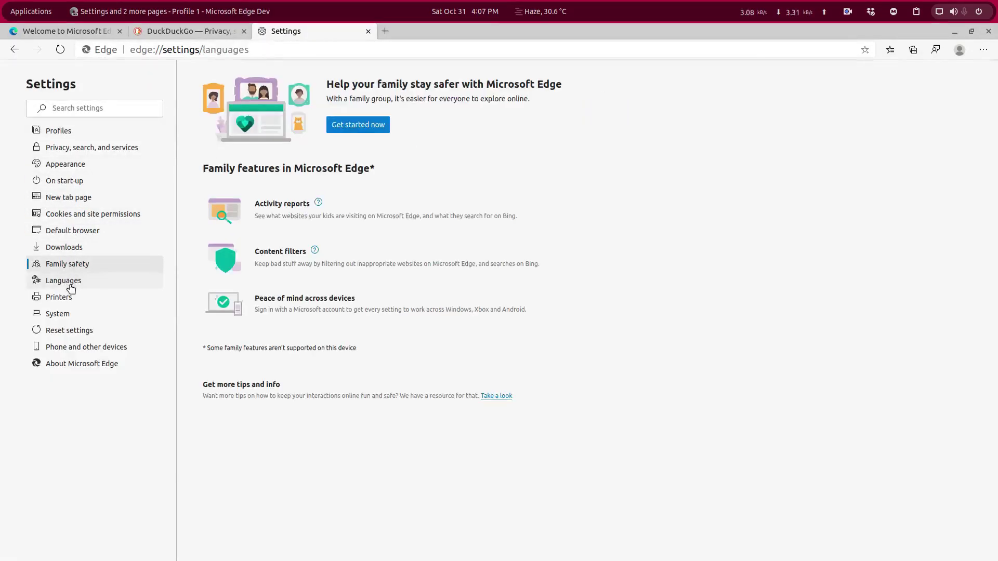
click(64, 297)
click(60, 314)
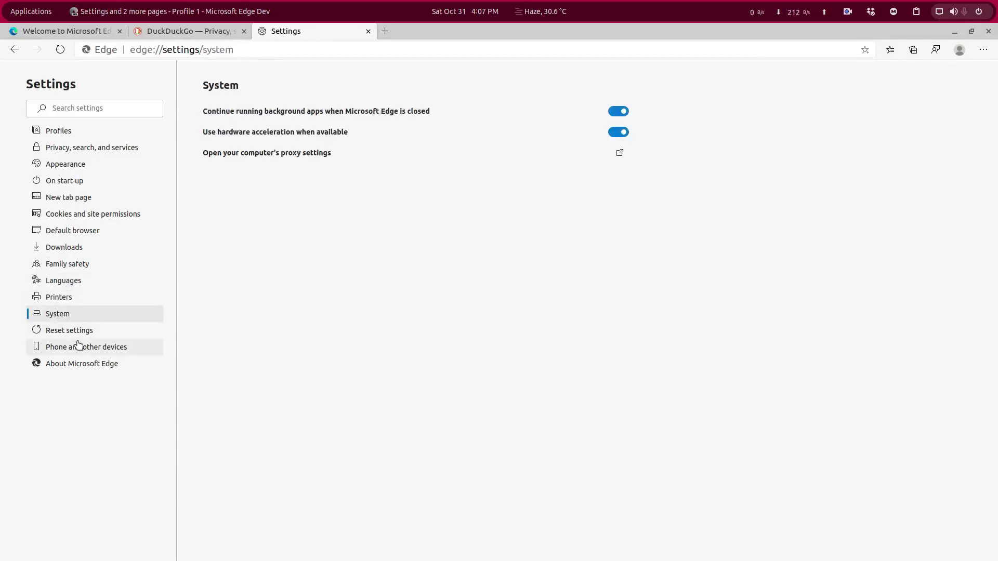
click(77, 331)
click(79, 349)
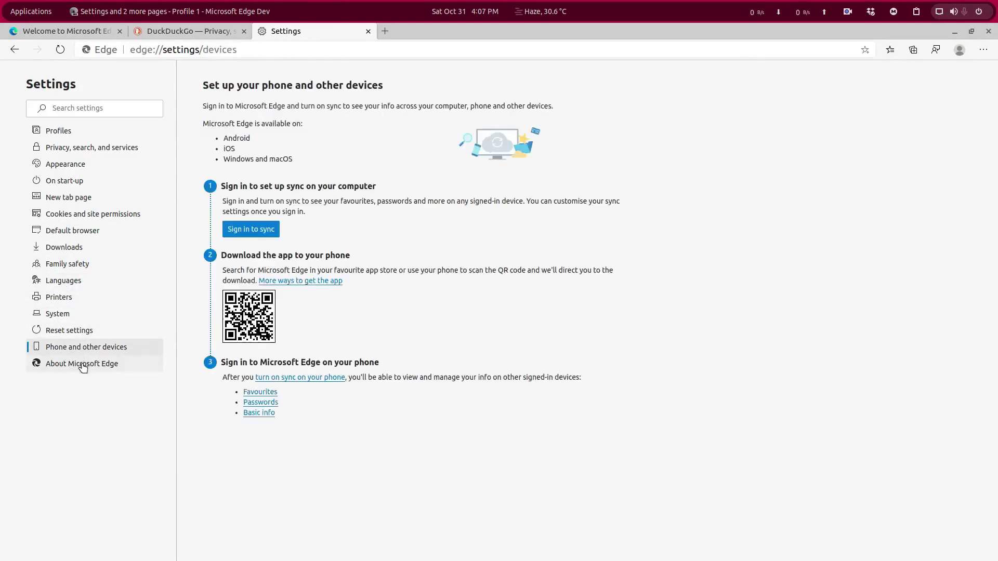
Revisit the Default browser and New tab page settings, ending on the On start-up options.
click(79, 230)
click(73, 197)
click(74, 183)
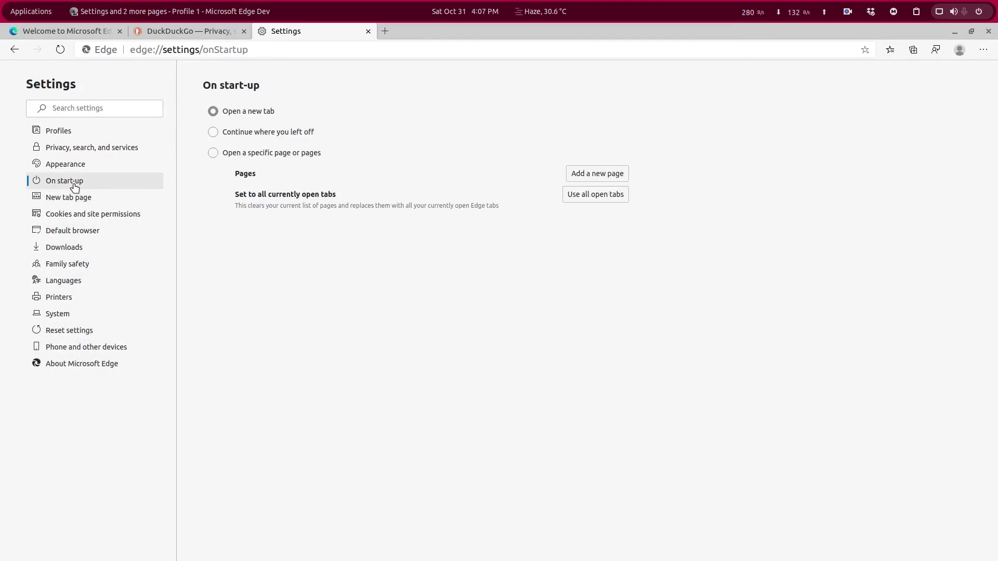
Open a new browser tab, view the Send feedback form, and close it without sending anything.
click(200, 35)
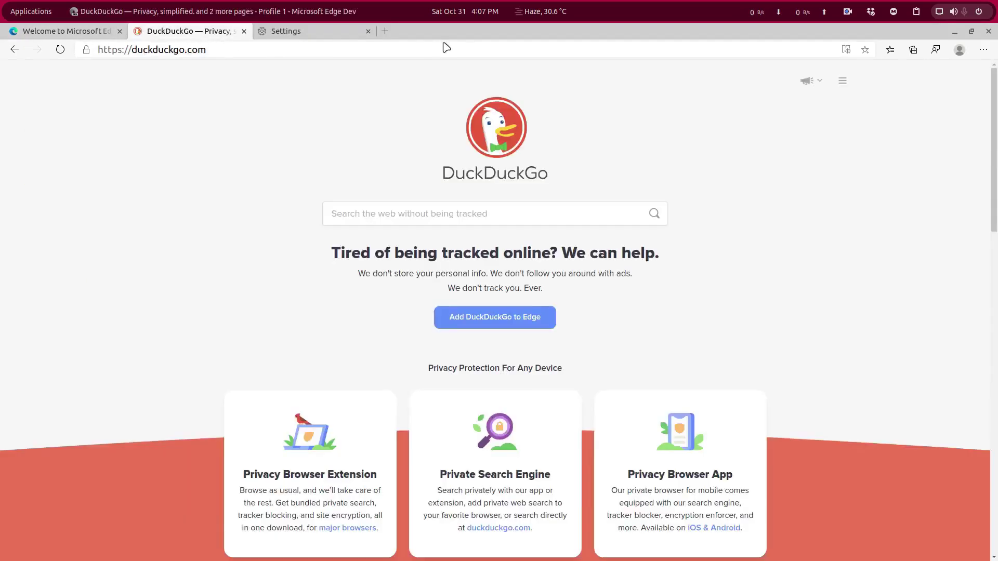
click(385, 31)
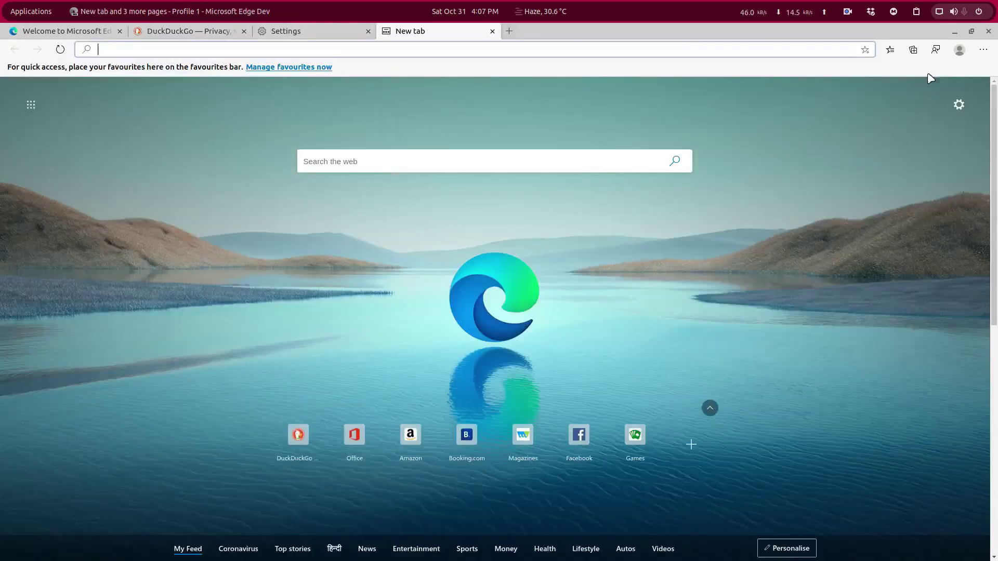
click(936, 49)
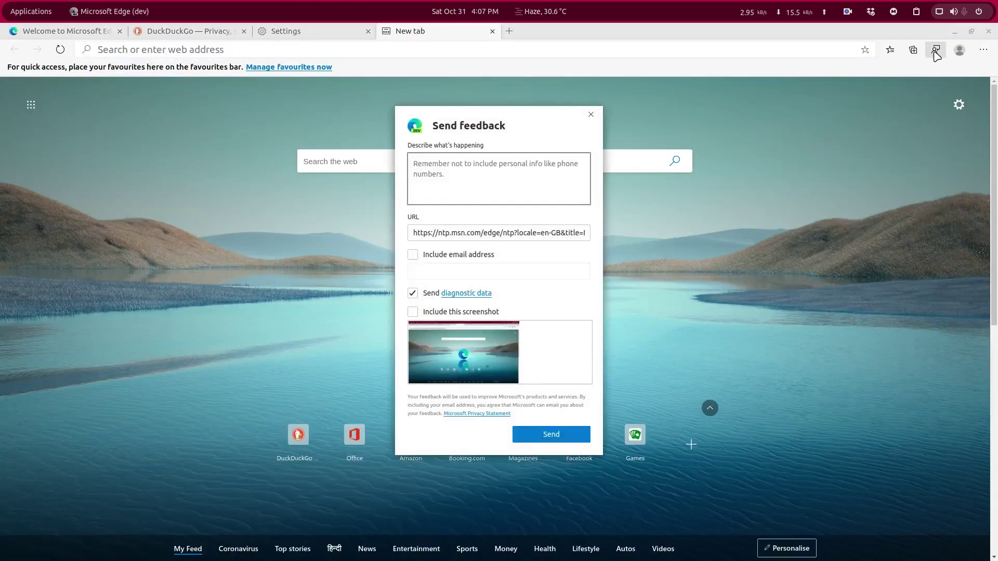
click(591, 114)
Try to sign in to Profile 1 and dismiss the notice.
click(959, 49)
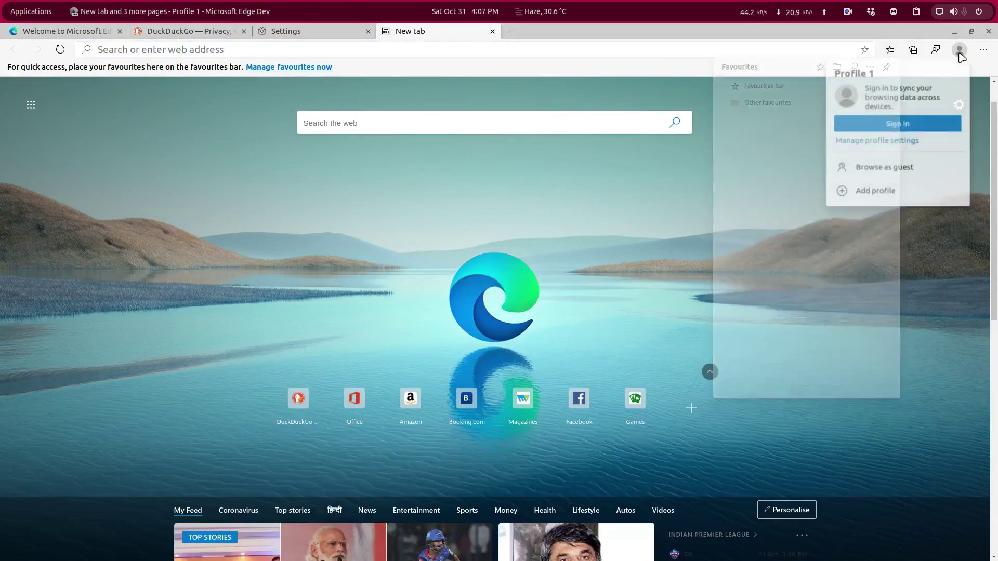
click(907, 130)
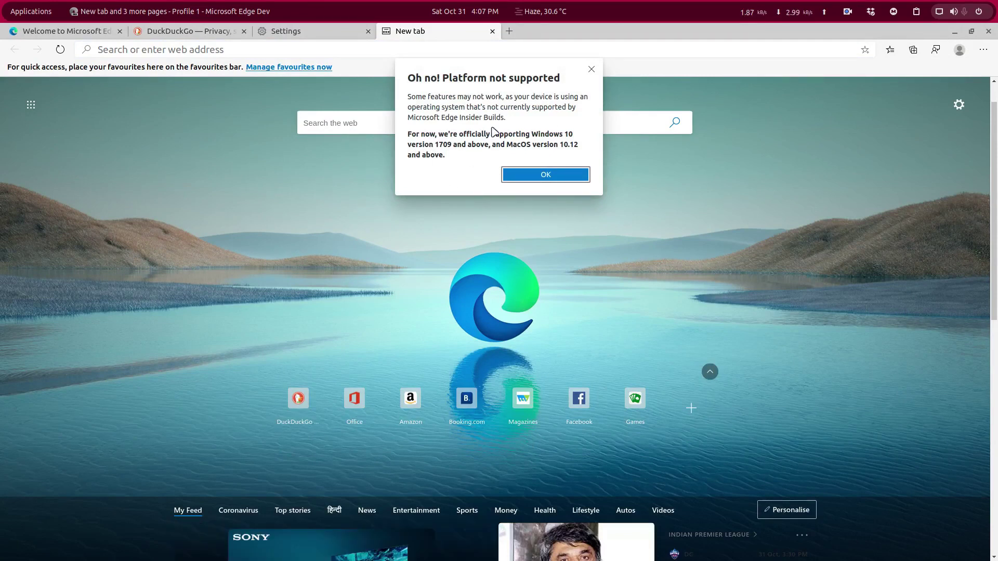
click(544, 177)
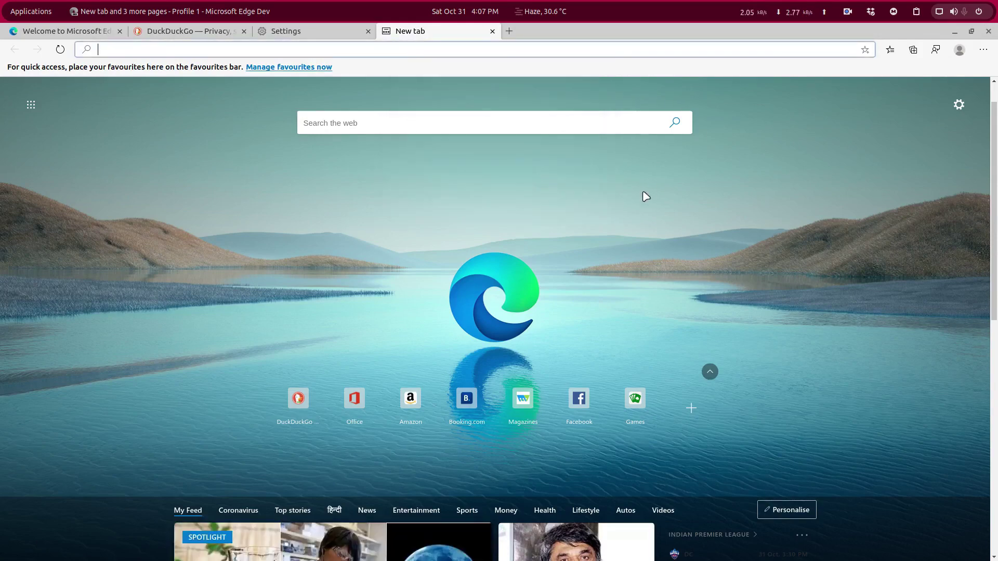
Browse the My Feed news stories on the new tab page and return to its start.
scroll(616, 281, down, 5)
scroll(631, 337, down, 8)
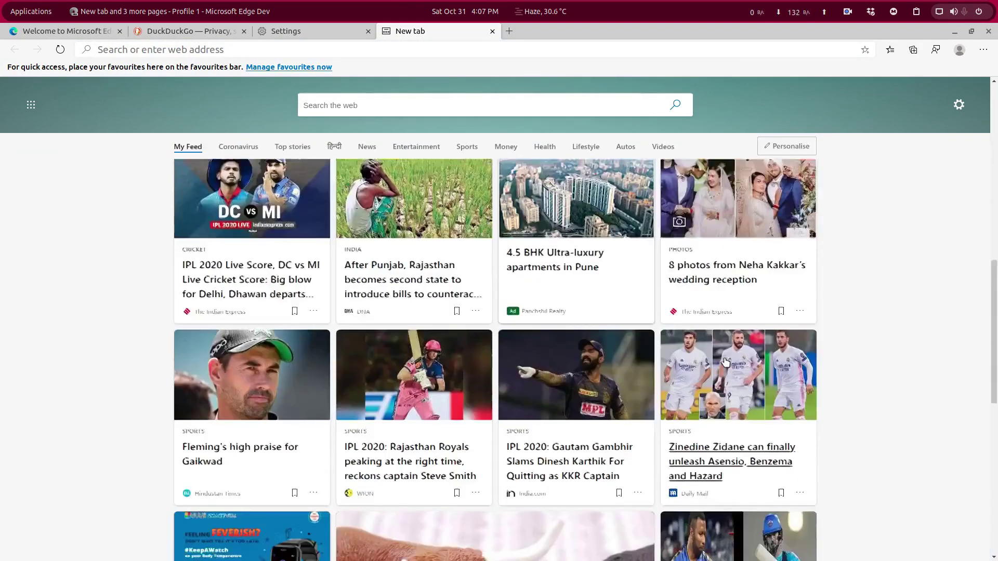
scroll(723, 362, up, 12)
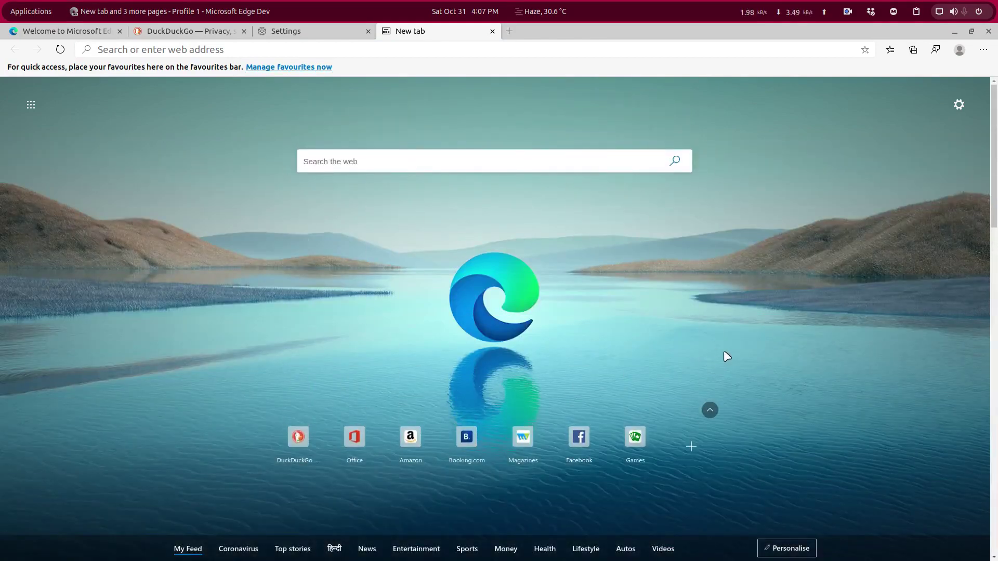